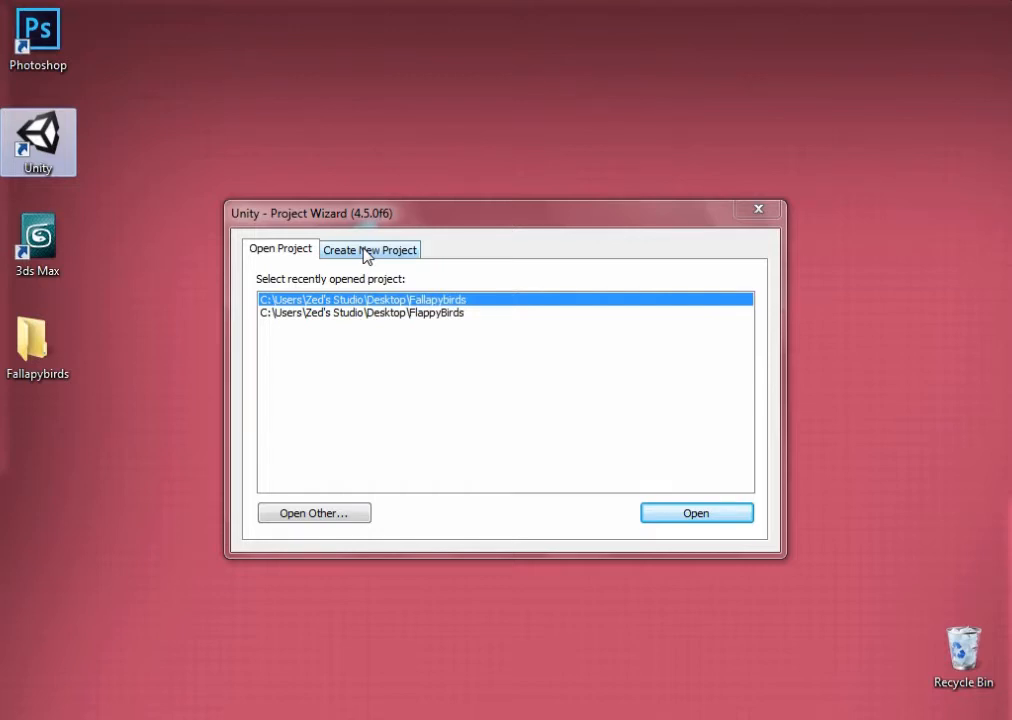
Start a new Unity project and create a Desktop folder named NewProject for its location
{"action": "left_click", "coordinate": [367, 251]}
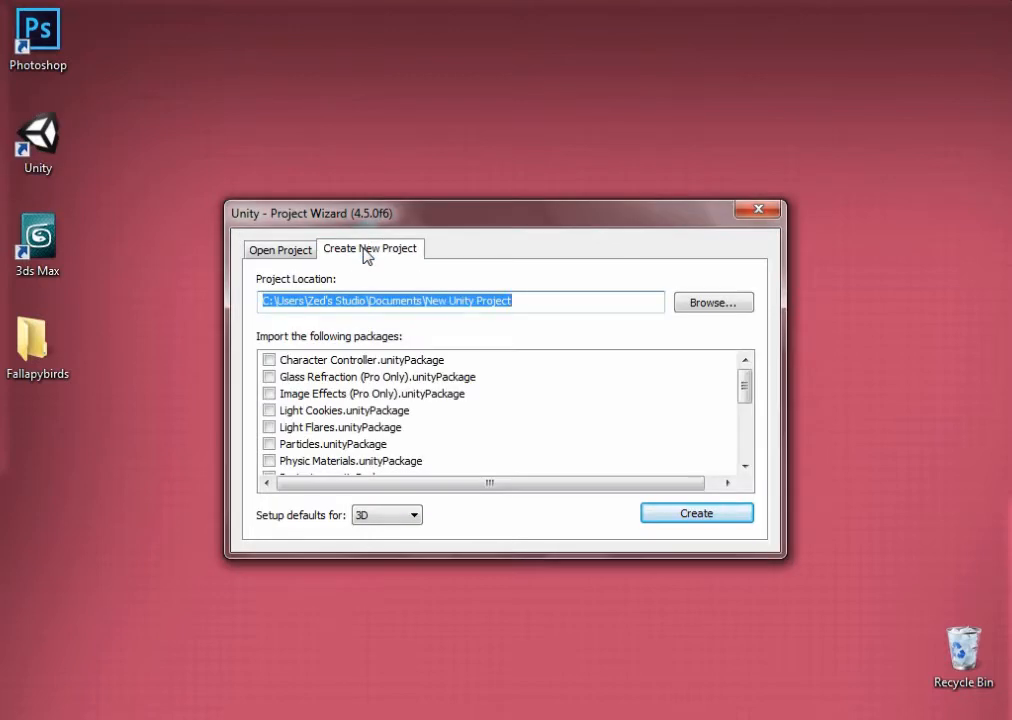
{"action": "left_click", "coordinate": [691, 309]}
{"action": "left_click", "coordinate": [345, 316]}
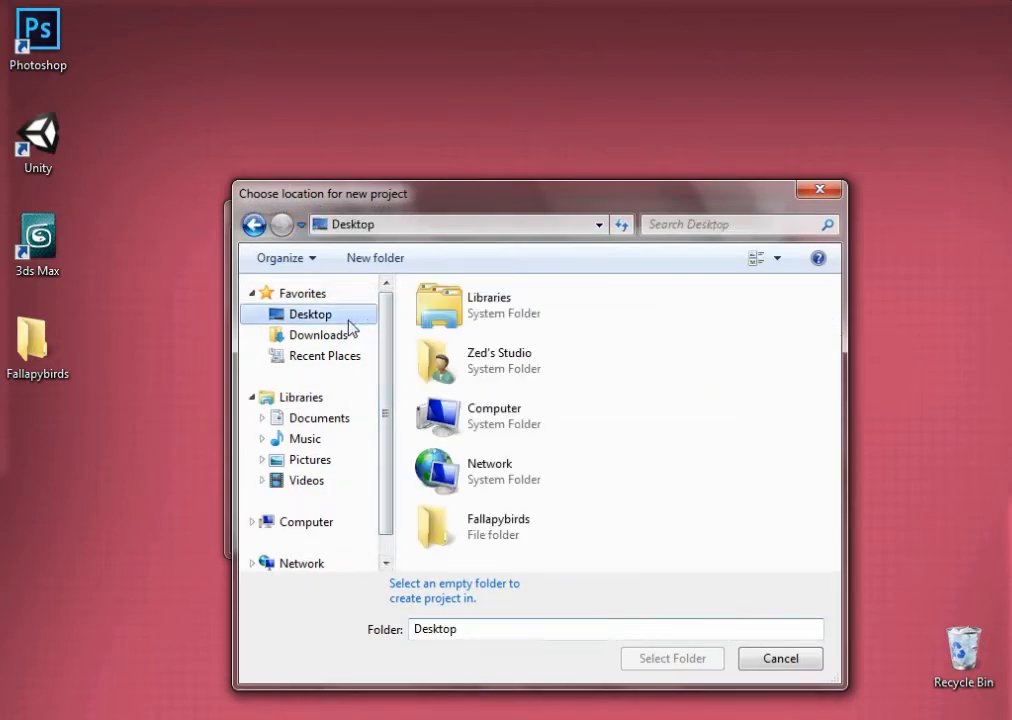
{"action": "right_click", "coordinate": [693, 449]}
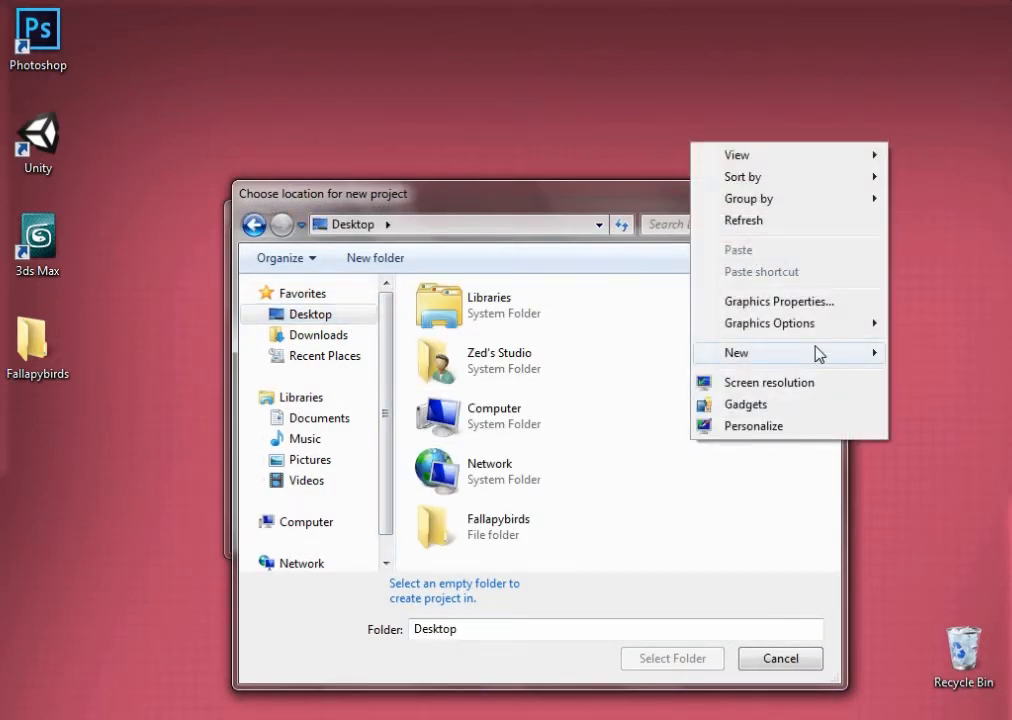
{"action": "left_click", "coordinate": [522, 359]}
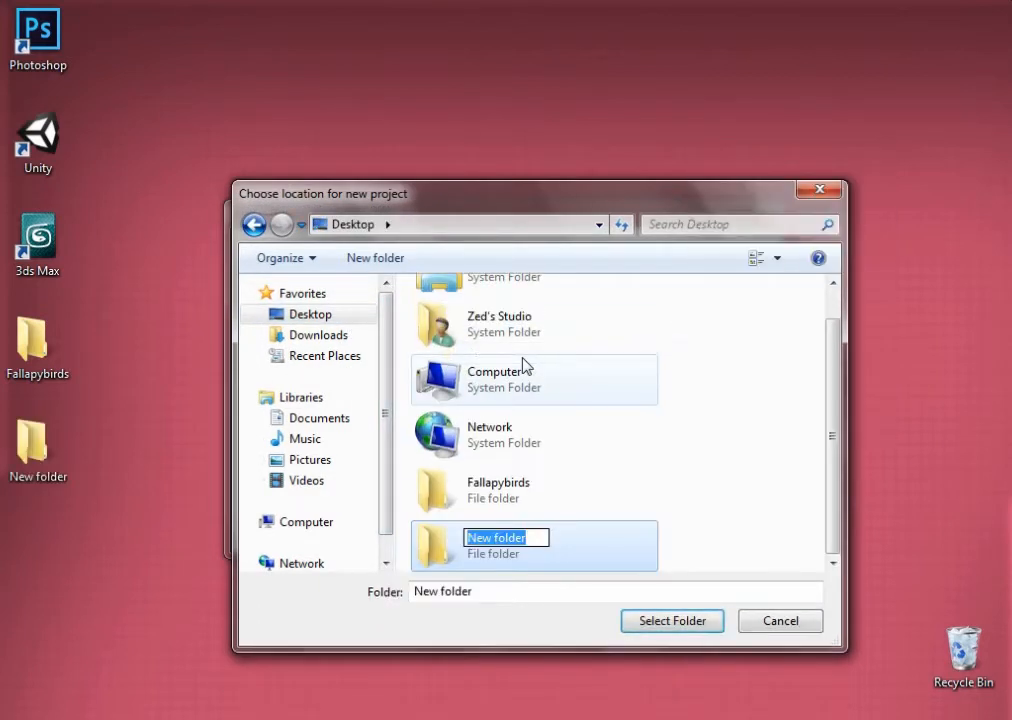
{"action": "type", "text": "New"}
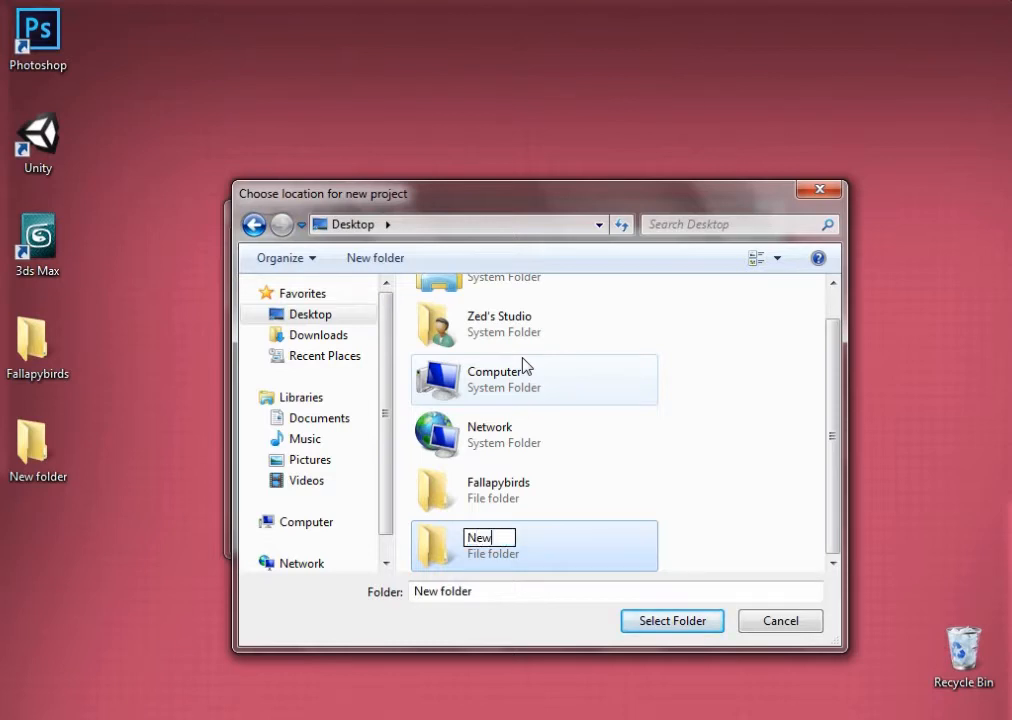
{"action": "type", "text": "Project"}
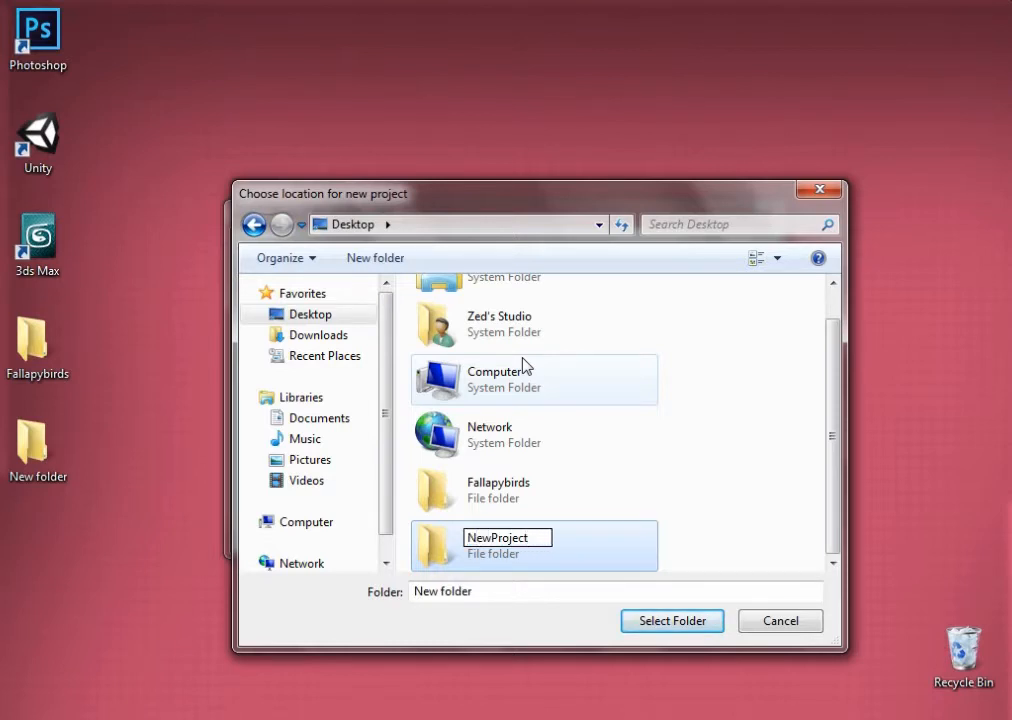
{"action": "key", "text": "Return"}
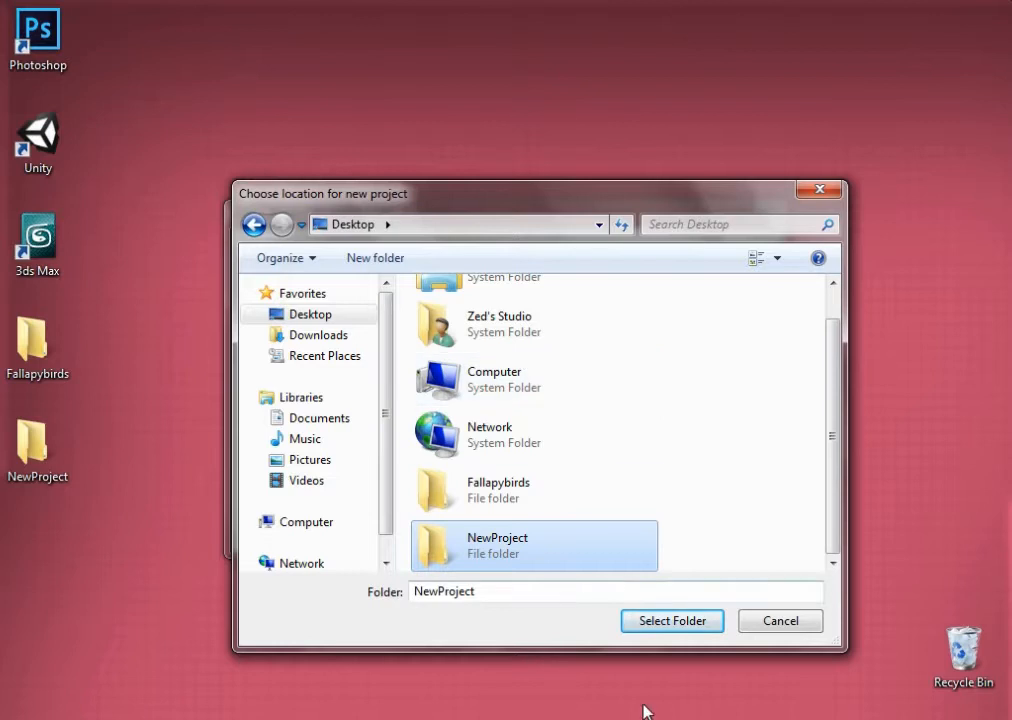
Create the project in the NewProject folder and dismiss the update check and welcome windows
{"action": "left_click", "coordinate": [664, 622]}
{"action": "left_click", "coordinate": [685, 522]}
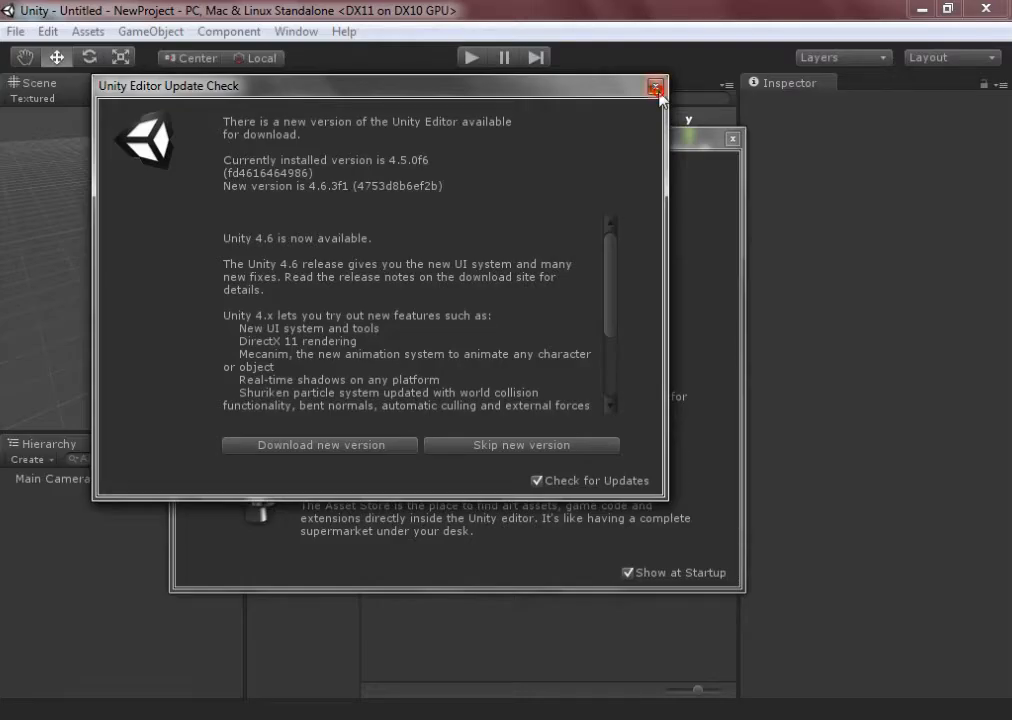
{"action": "left_click", "coordinate": [656, 89]}
{"action": "left_click", "coordinate": [733, 138]}
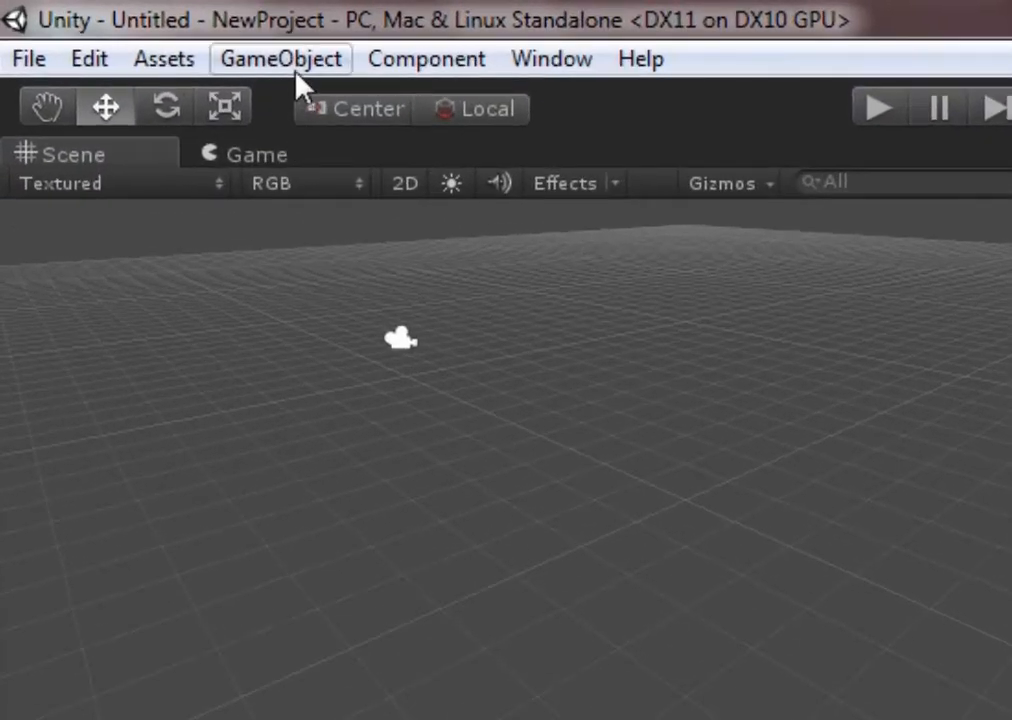
Add a Cube game object to the scene
{"action": "left_click", "coordinate": [296, 72]}
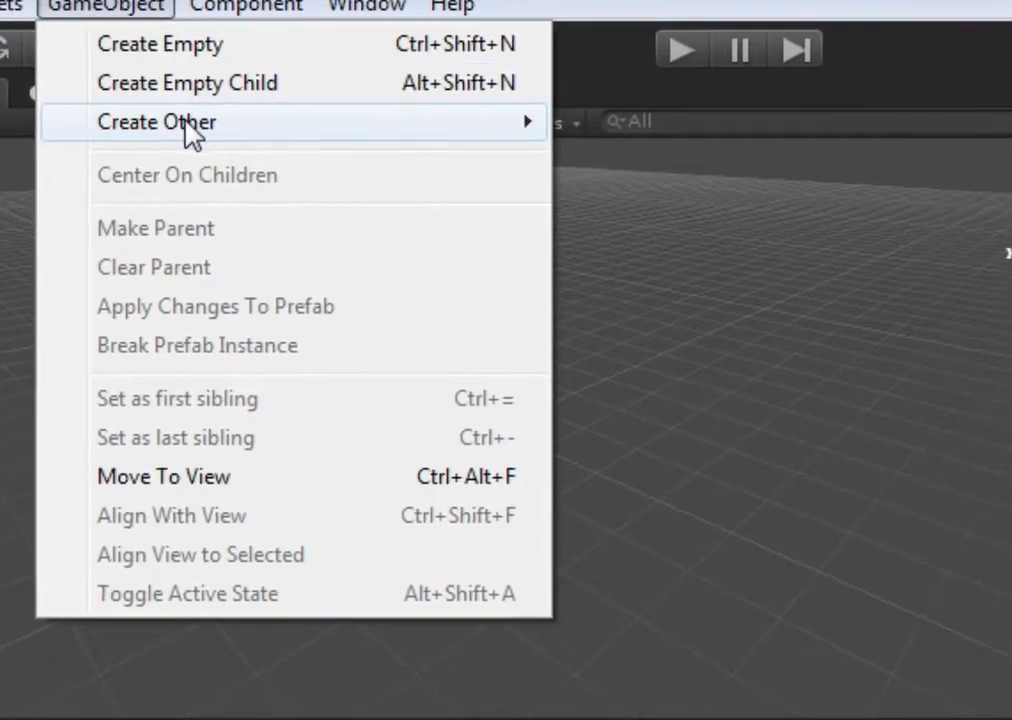
{"action": "mouse_move", "coordinate": [715, 183]}
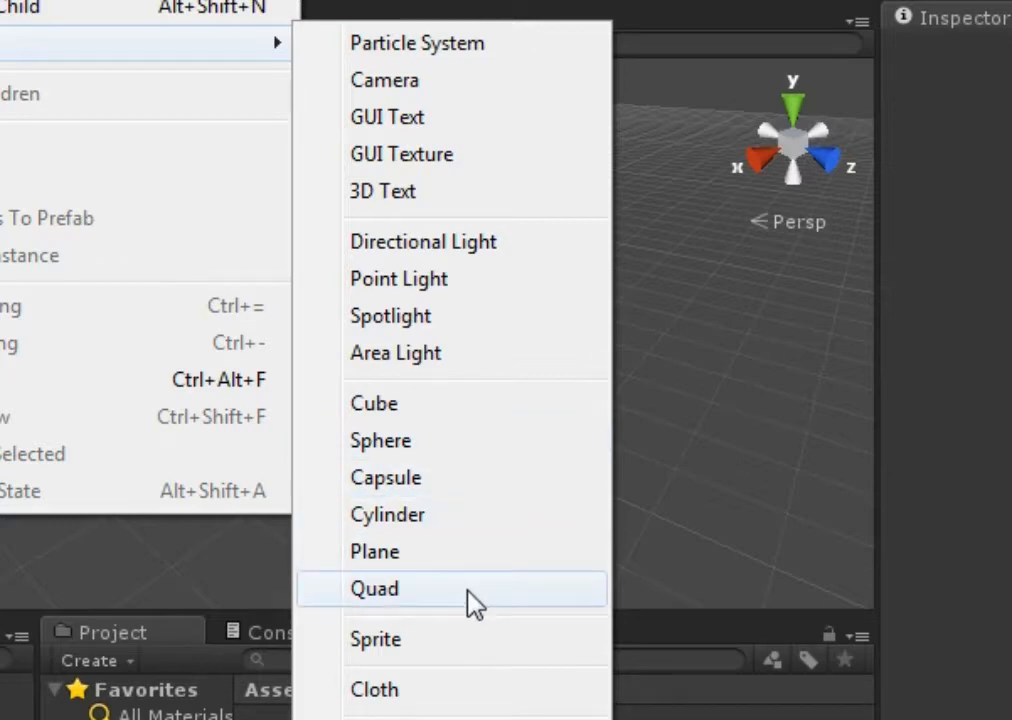
{"action": "left_click", "coordinate": [395, 404]}
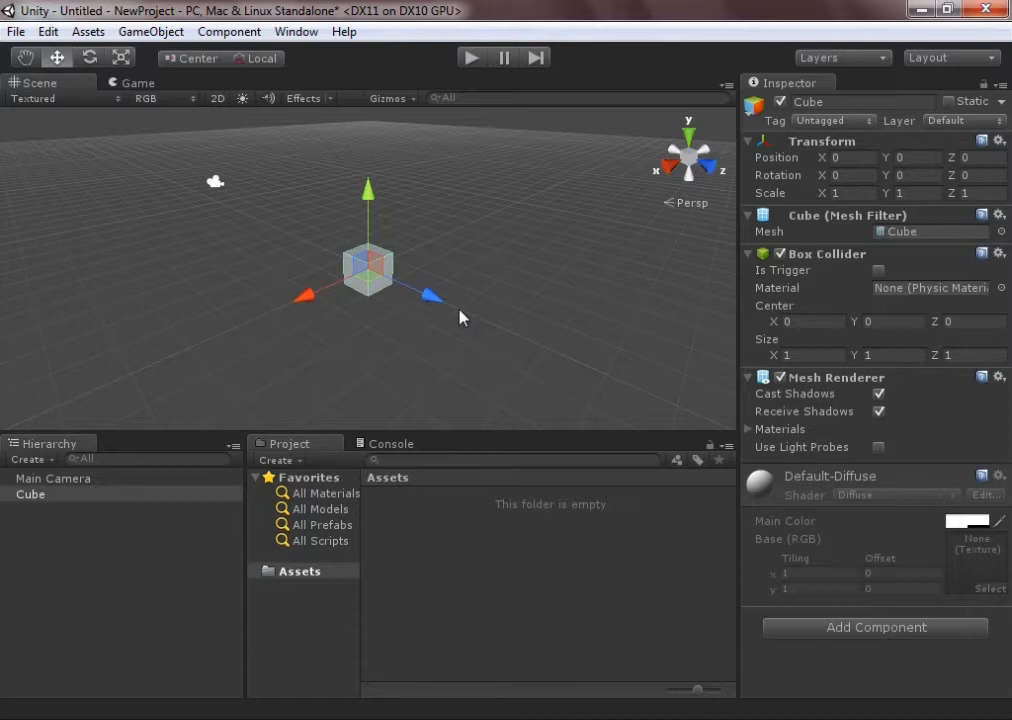
{"action": "middle_click", "coordinate": [503, 326]}
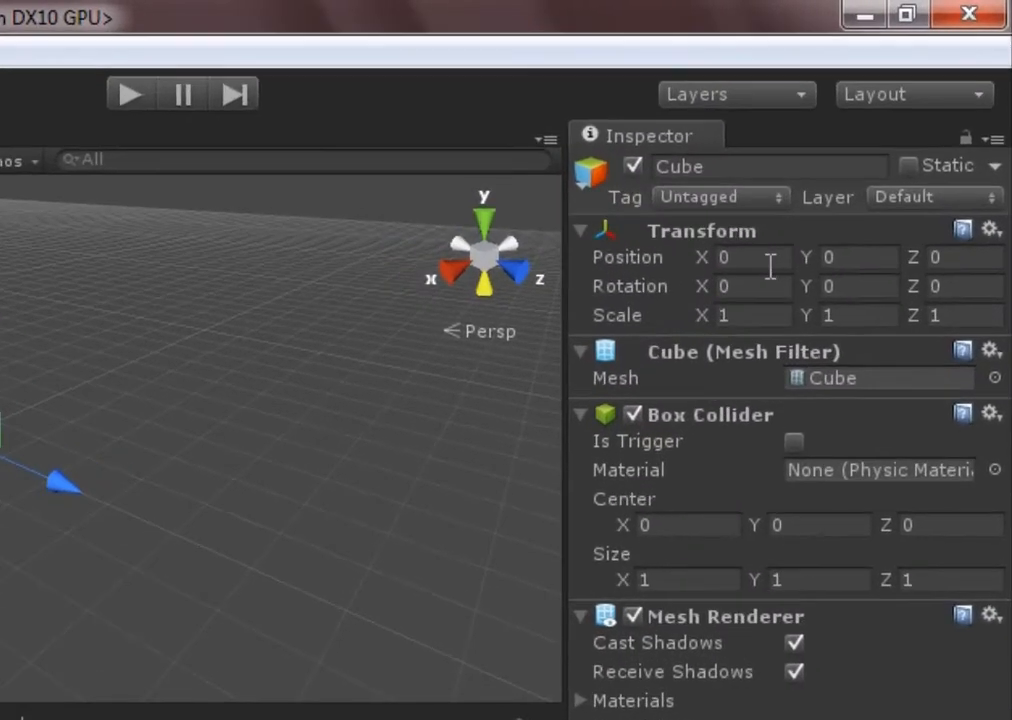
{"action": "left_click", "coordinate": [920, 173]}
{"action": "left_click", "coordinate": [955, 262]}
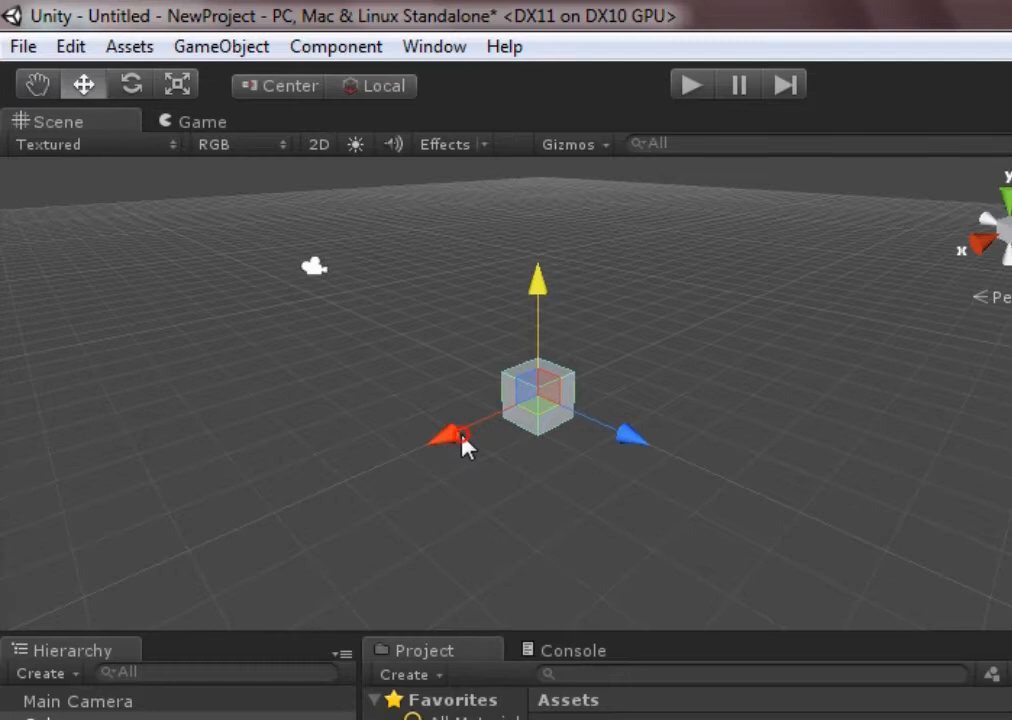
Move the cube freehand along its axes to about X -0.25, Y 0.31 and Z 0.14
{"action": "mouse_move", "coordinate": [465, 447]}
{"action": "left_mouse_down"}
{"action": "mouse_move", "coordinate": [418, 473]}
{"action": "mouse_move", "coordinate": [477, 444]}
{"action": "left_mouse_up"}
{"action": "left_click_drag", "start_coordinate": [614, 428], "coordinate": [628, 402]}
{"action": "left_click_drag", "start_coordinate": [623, 303], "coordinate": [617, 260]}
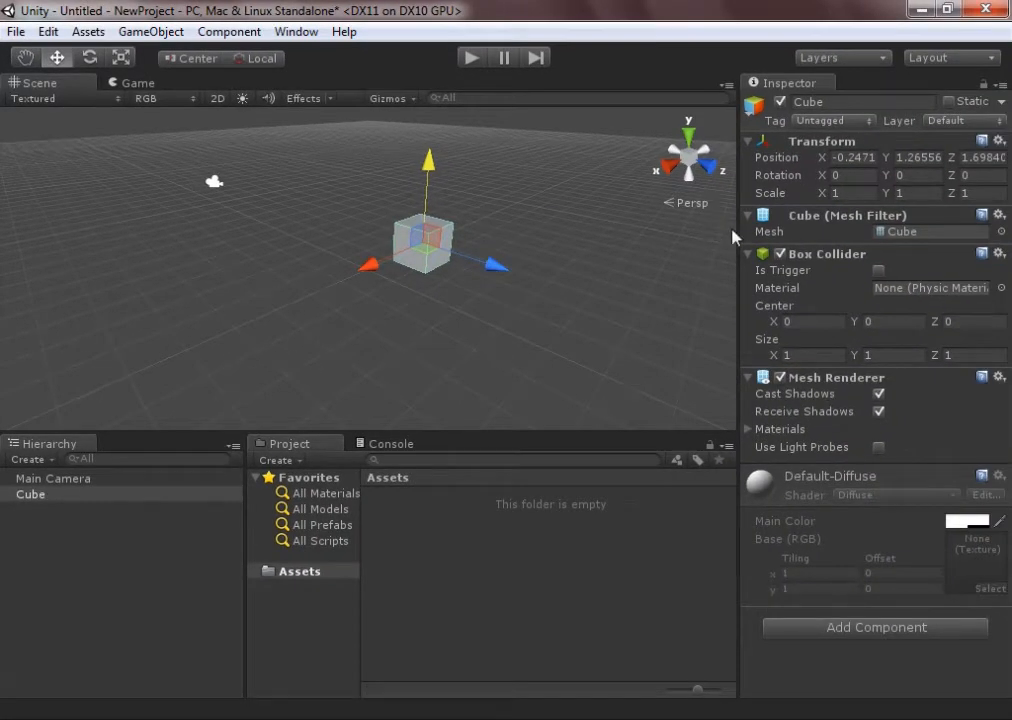
{"action": "left_click", "coordinate": [843, 158]}
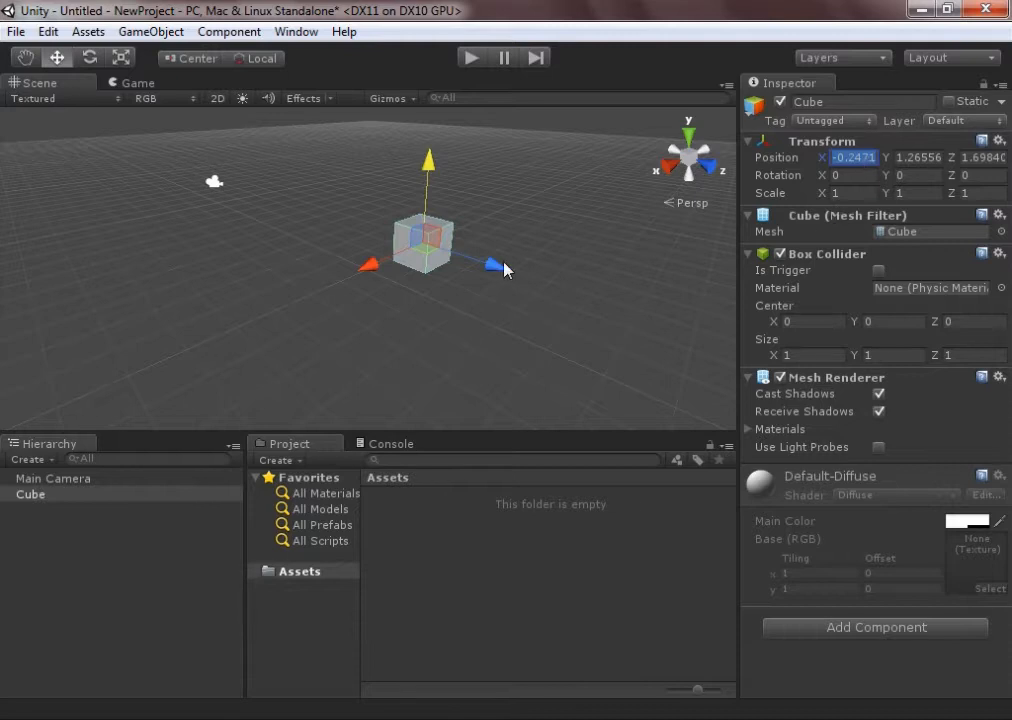
{"action": "left_click_drag", "start_coordinate": [503, 268], "coordinate": [448, 293]}
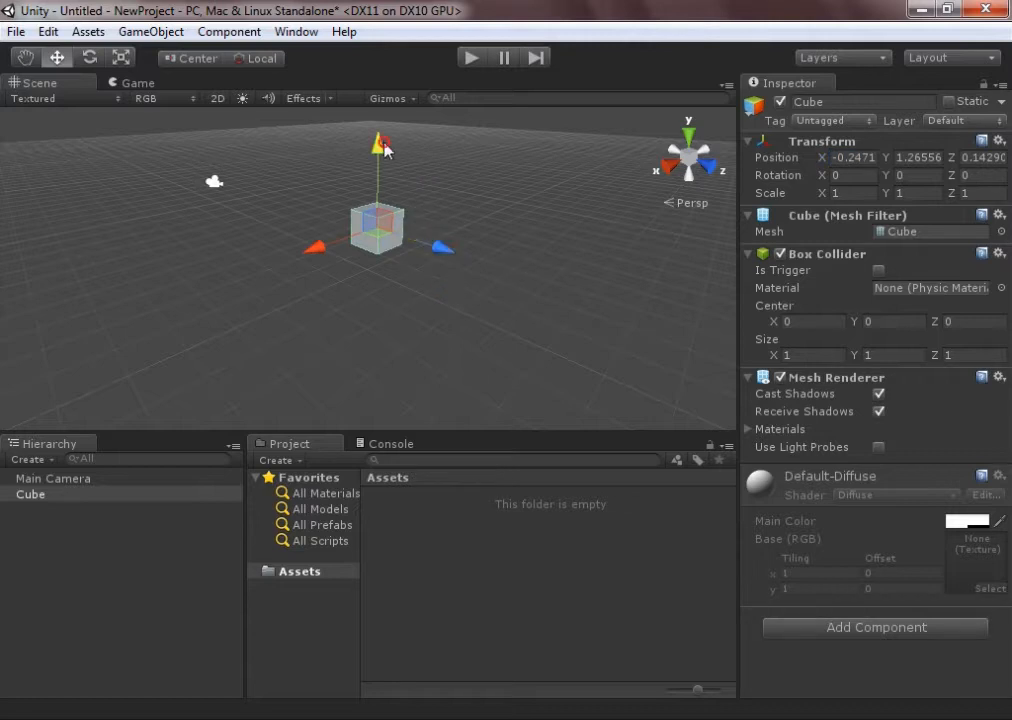
{"action": "left_click_drag", "start_coordinate": [396, 246], "coordinate": [384, 278]}
Set the cube's position to X 0, Y 0 and Z 0
{"action": "left_click", "coordinate": [845, 157]}
{"action": "type", "text": "0"}
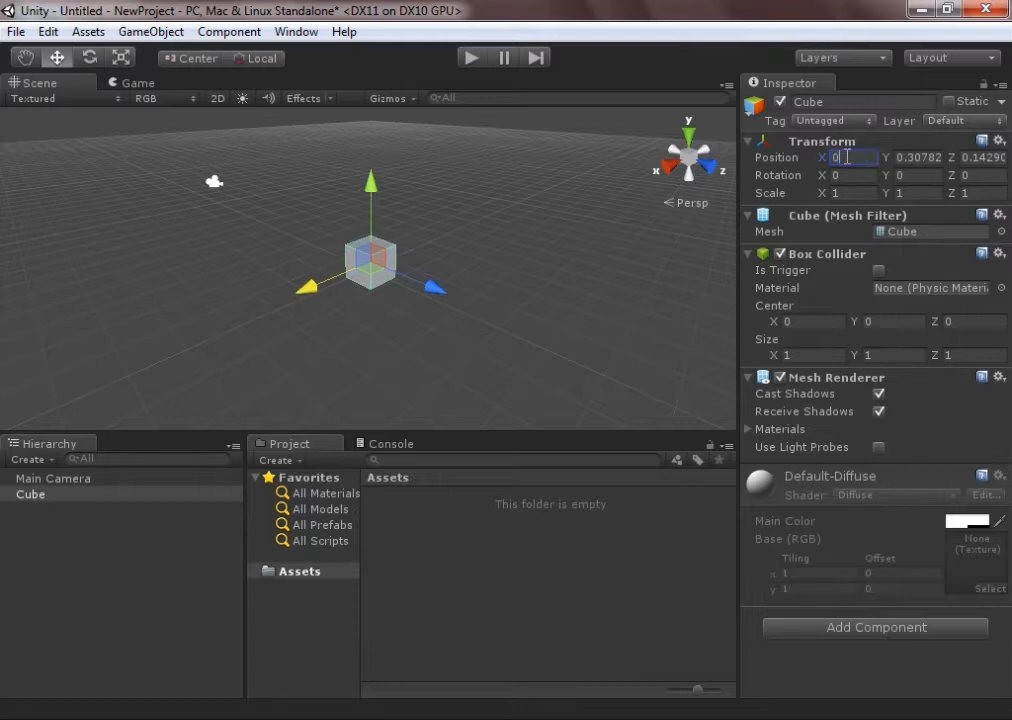
{"action": "key", "text": "Tab"}
{"action": "type", "text": "0"}
{"action": "key", "text": "Tab"}
{"action": "type", "text": "0"}
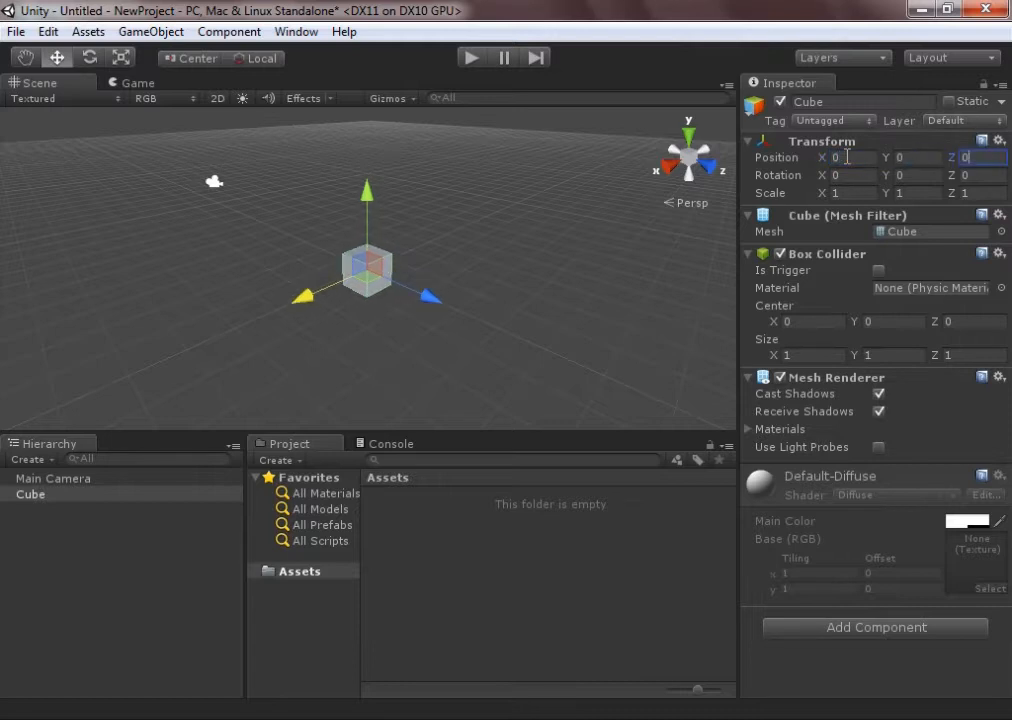
Scale the cube freehand to about 2.07 along X and 3.32 along Z
{"action": "middle_click_drag", "start_coordinate": [223, 237], "coordinate": [236, 249]}
{"action": "scroll", "coordinate": [236, 249], "scroll_direction": "up", "scroll_amount": 10}
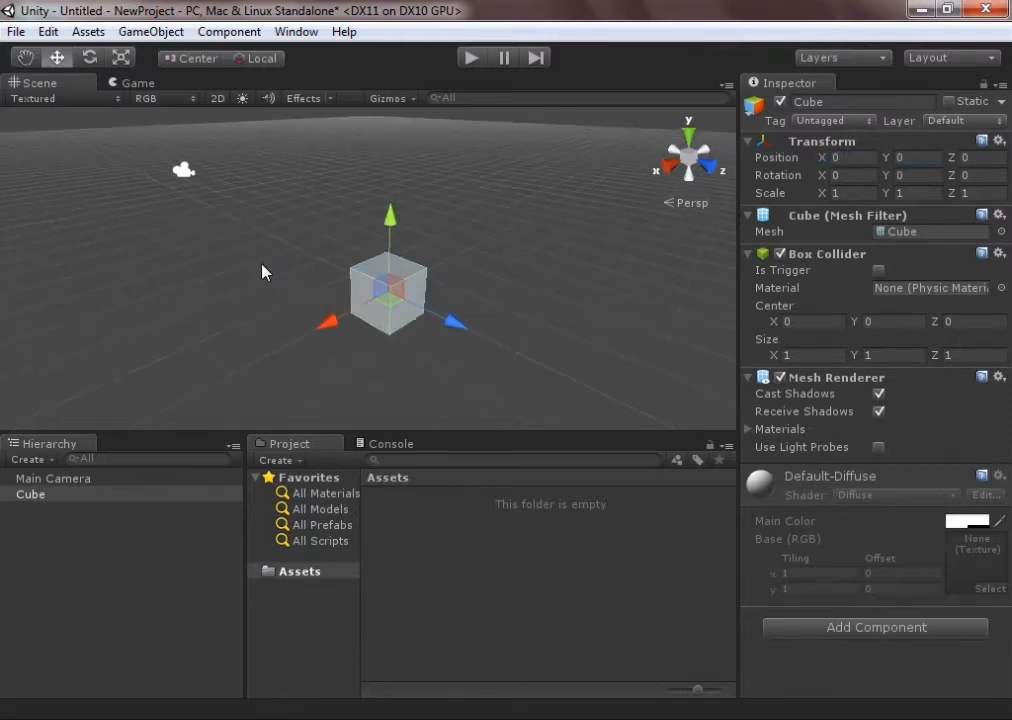
{"action": "scroll", "coordinate": [270, 290], "scroll_direction": "down", "scroll_amount": 5}
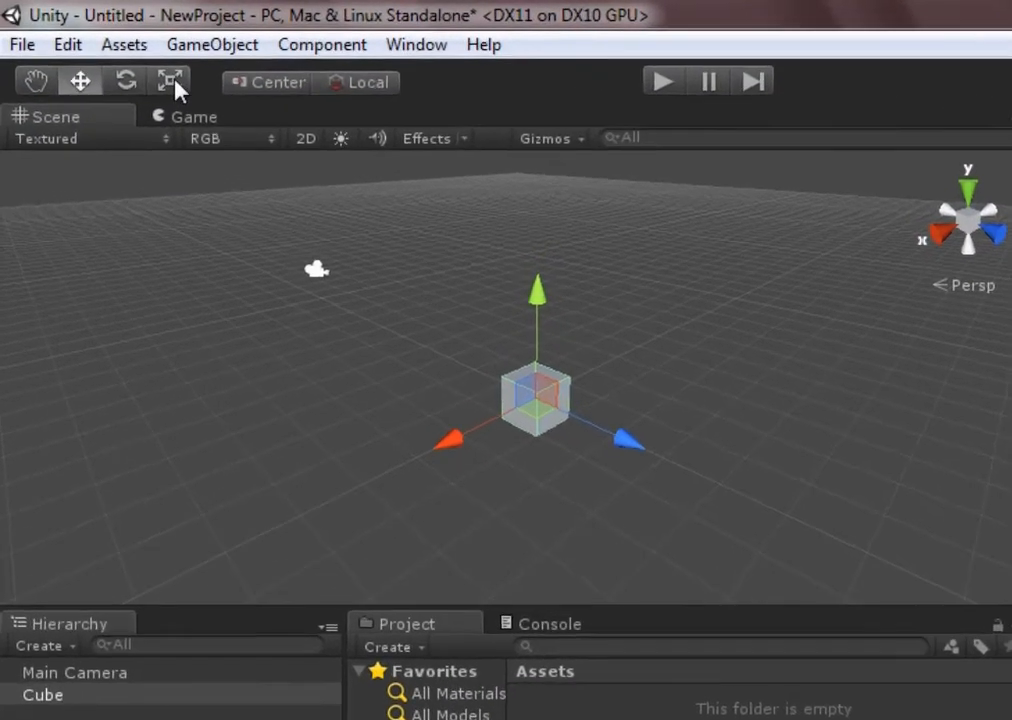
{"action": "left_click", "coordinate": [121, 57]}
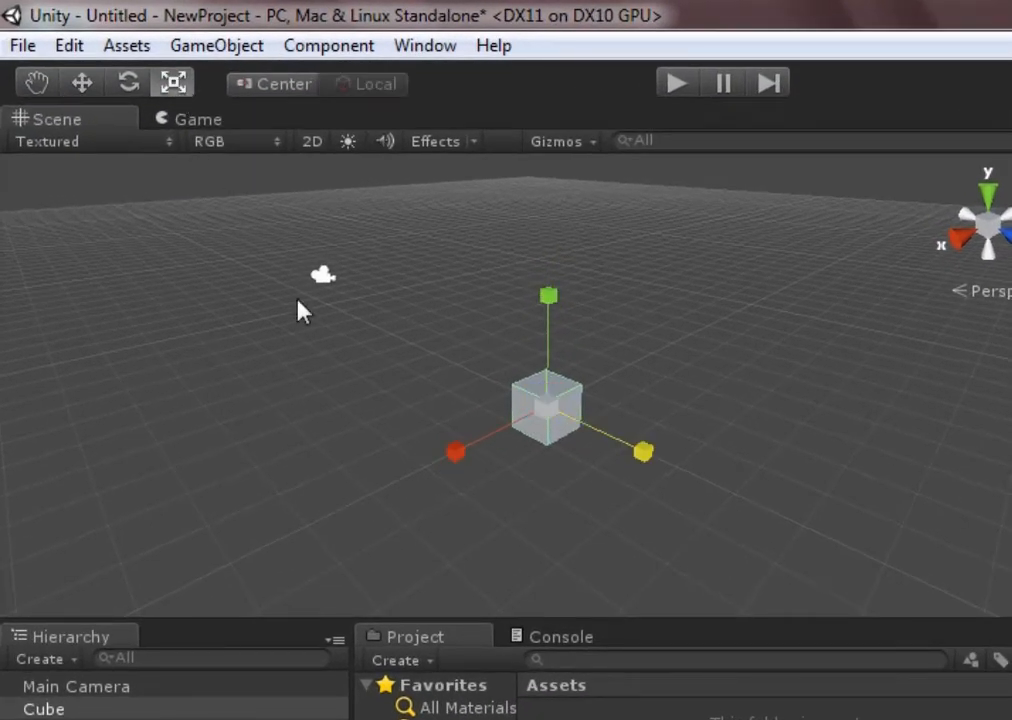
{"action": "left_click_drag", "start_coordinate": [470, 447], "coordinate": [369, 468]}
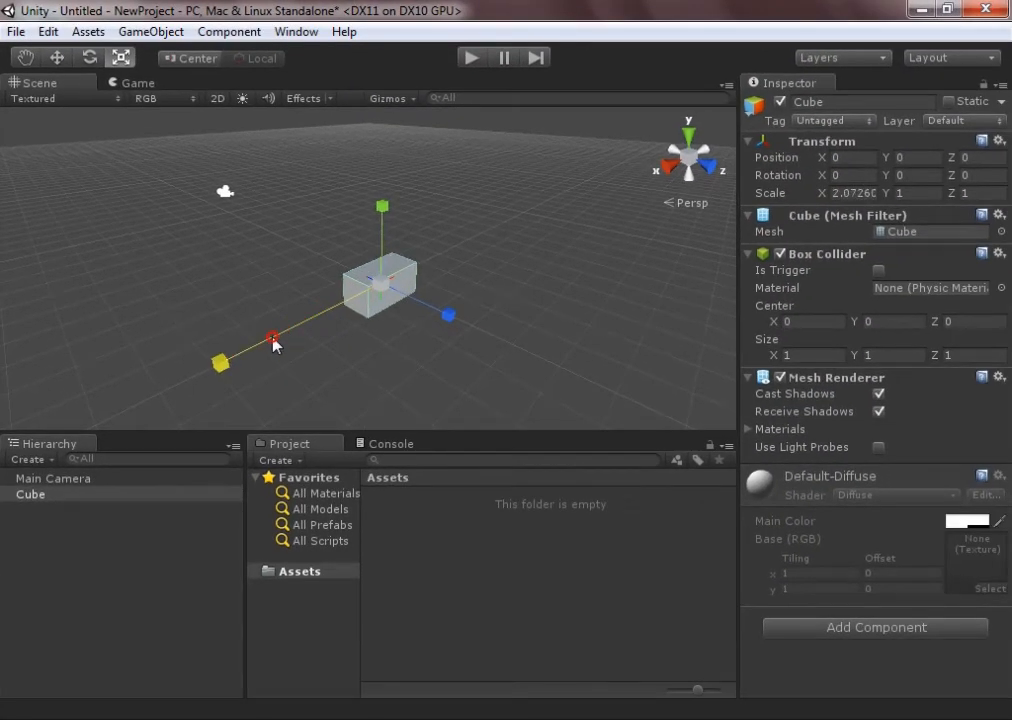
{"action": "left_click_drag", "start_coordinate": [453, 325], "coordinate": [570, 395]}
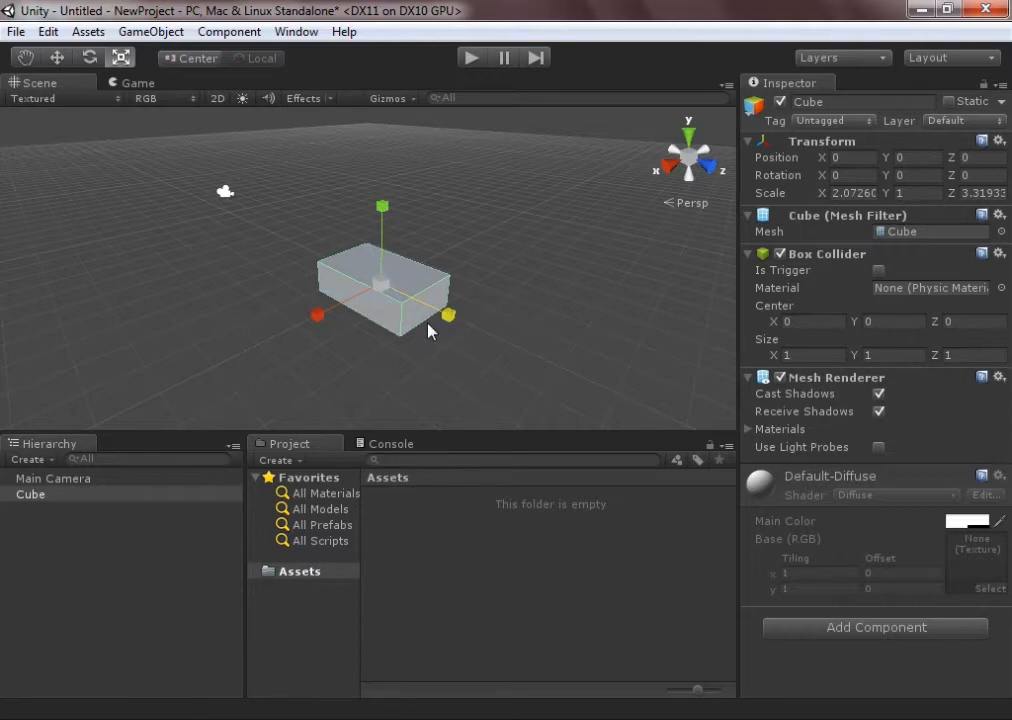
Set the cube's X and Z scale to 1
{"action": "left_click", "coordinate": [858, 193]}
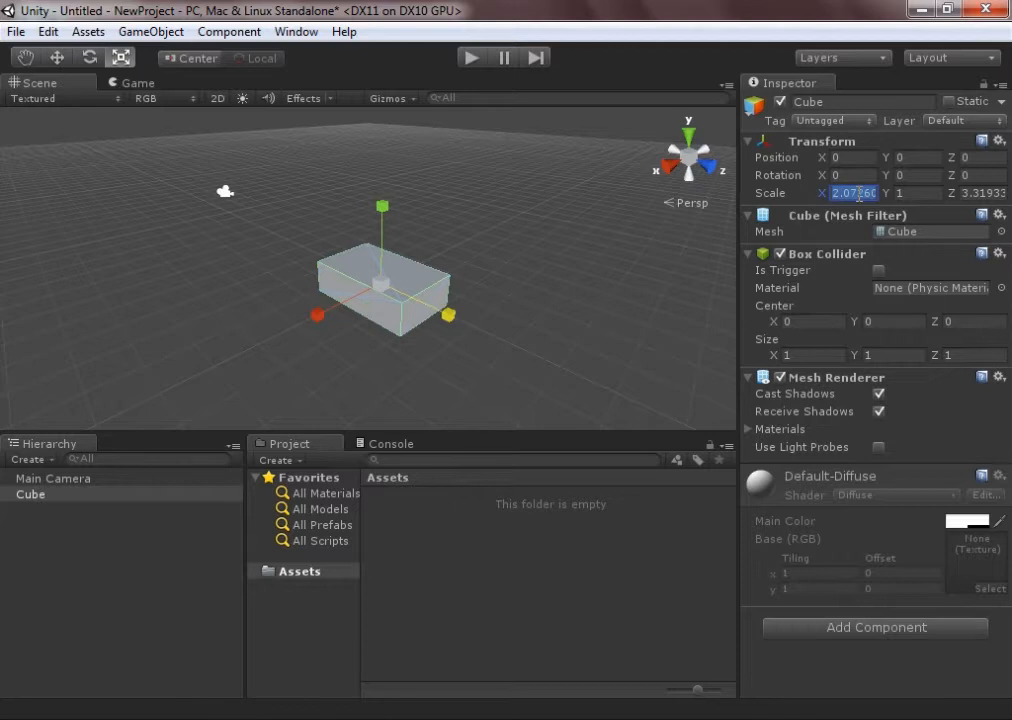
{"action": "type", "text": "1"}
{"action": "key", "text": "Tab"}
{"action": "key", "text": "Tab"}
{"action": "type", "text": "1"}
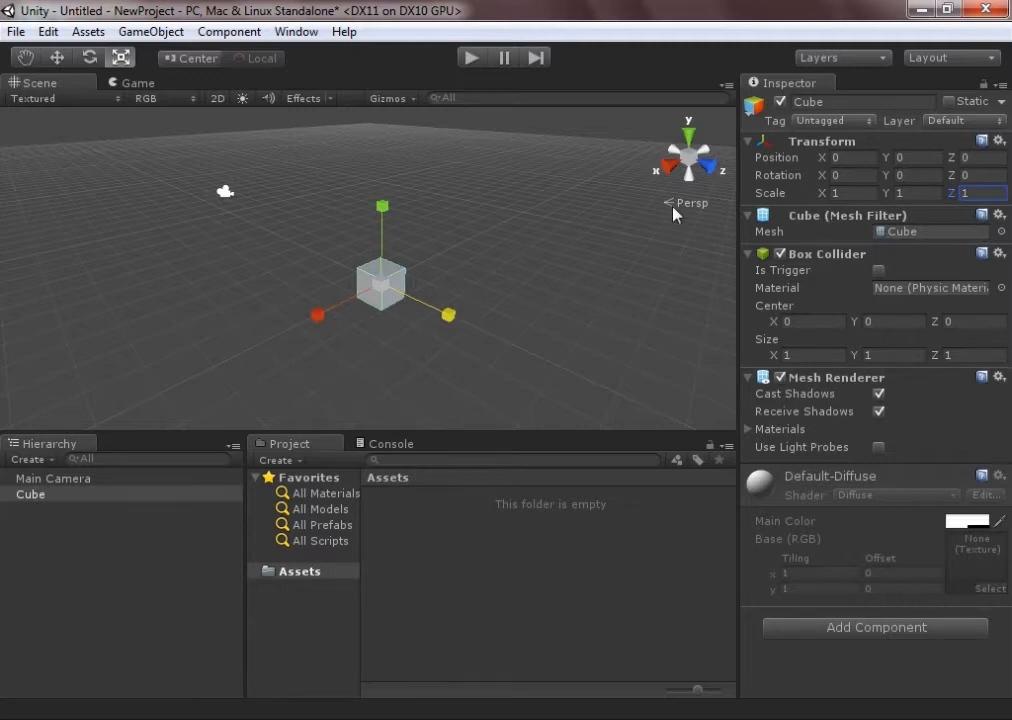
Rotate the cube freehand to about X -11.3, Y 9 and Z -8.7 degrees
{"action": "mouse_move", "coordinate": [520, 258]}
{"action": "middle_mouse_down"}
{"action": "mouse_move", "coordinate": [535, 255]}
{"action": "mouse_move", "coordinate": [526, 262]}
{"action": "middle_mouse_up"}
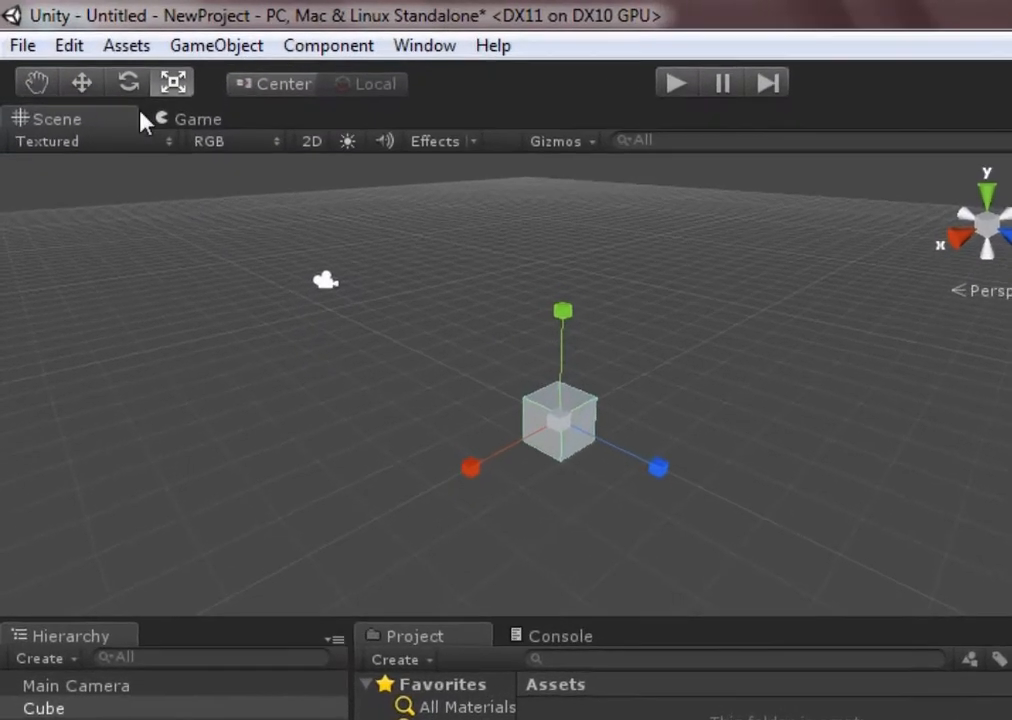
{"action": "left_click", "coordinate": [142, 94]}
{"action": "mouse_move", "coordinate": [592, 436]}
{"action": "left_mouse_down"}
{"action": "mouse_move", "coordinate": [639, 420]}
{"action": "mouse_move", "coordinate": [665, 436]}
{"action": "mouse_move", "coordinate": [583, 426]}
{"action": "left_mouse_up"}
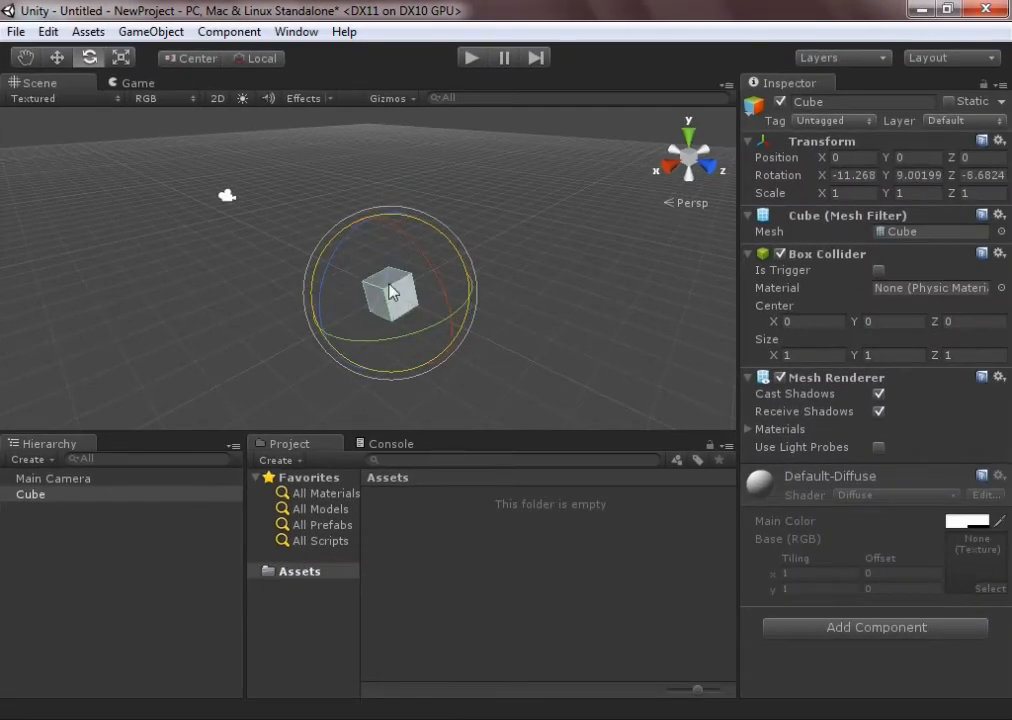
Set the cube's rotation to X 45, Y 456 and Z 45
{"action": "left_click", "coordinate": [861, 175]}
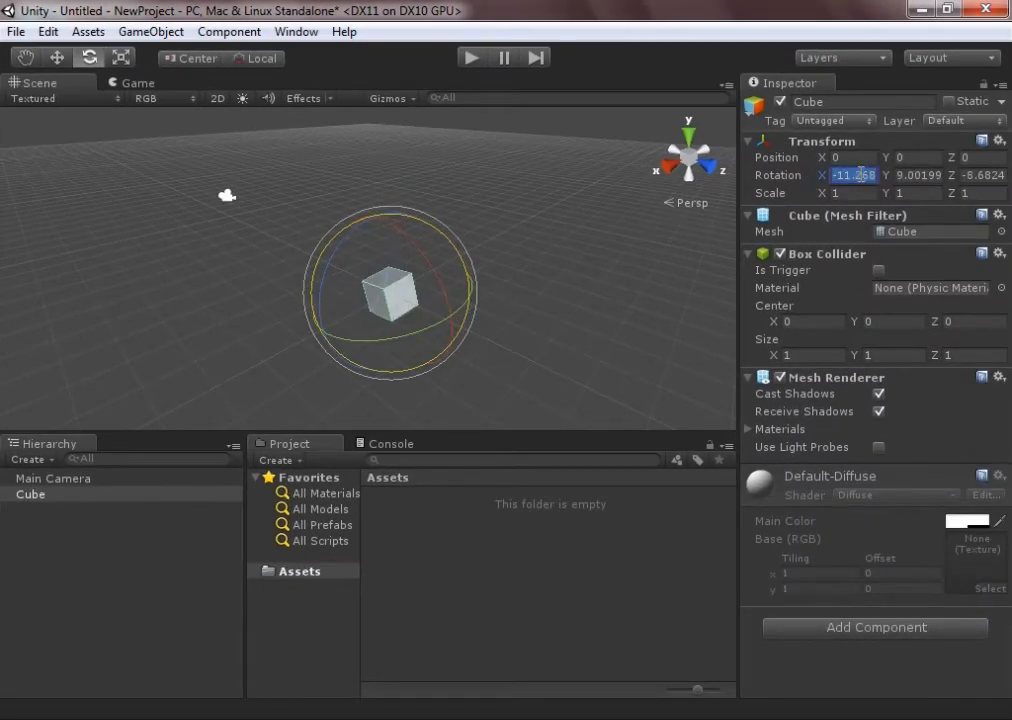
{"action": "type", "text": "45"}
{"action": "key", "text": "Tab"}
{"action": "type", "text": "456"}
{"action": "key", "text": "Tab"}
{"action": "type", "text": "45"}
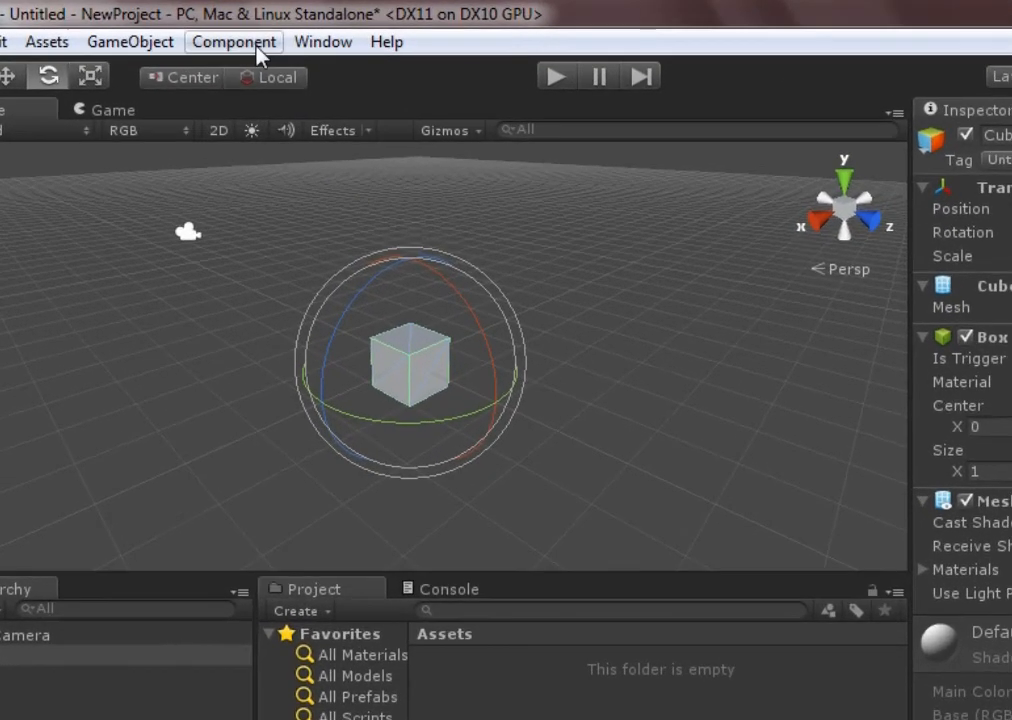
Add a Rigidbody physics component to the cube, then play the scene briefly and stop it
{"action": "left_click", "coordinate": [245, 33]}
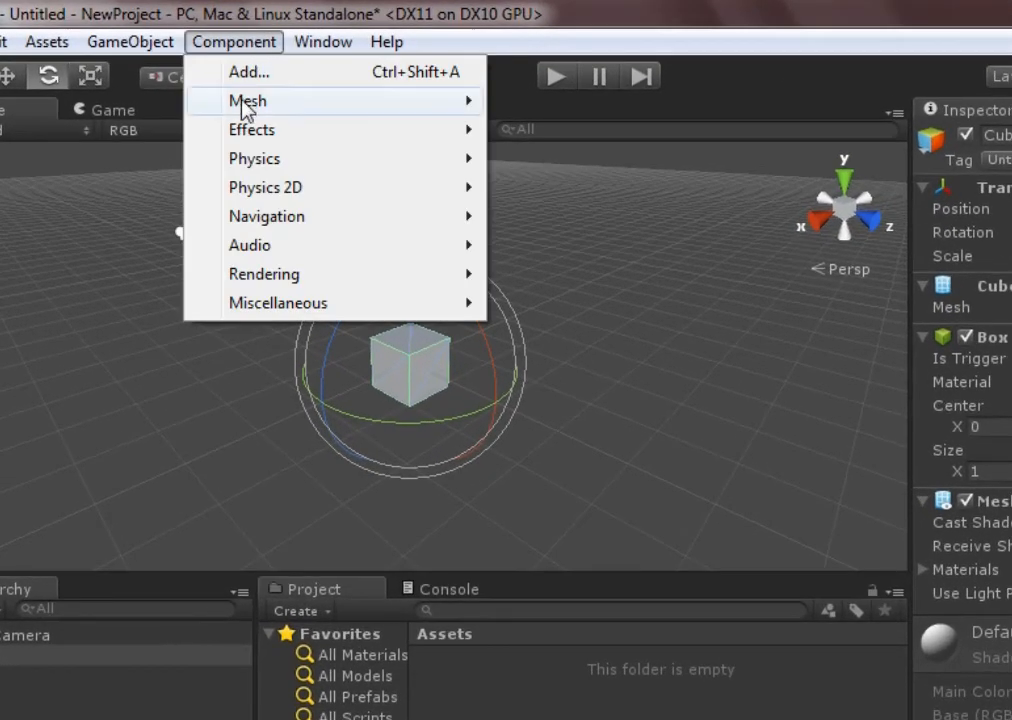
{"action": "mouse_move", "coordinate": [250, 166]}
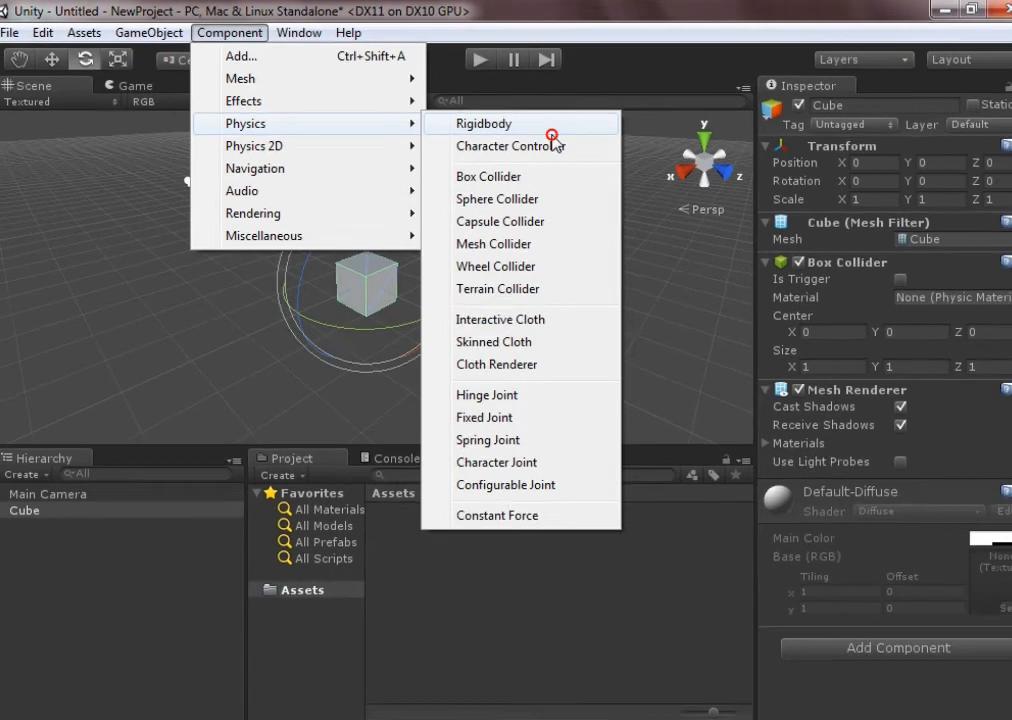
{"action": "left_click", "coordinate": [648, 170]}
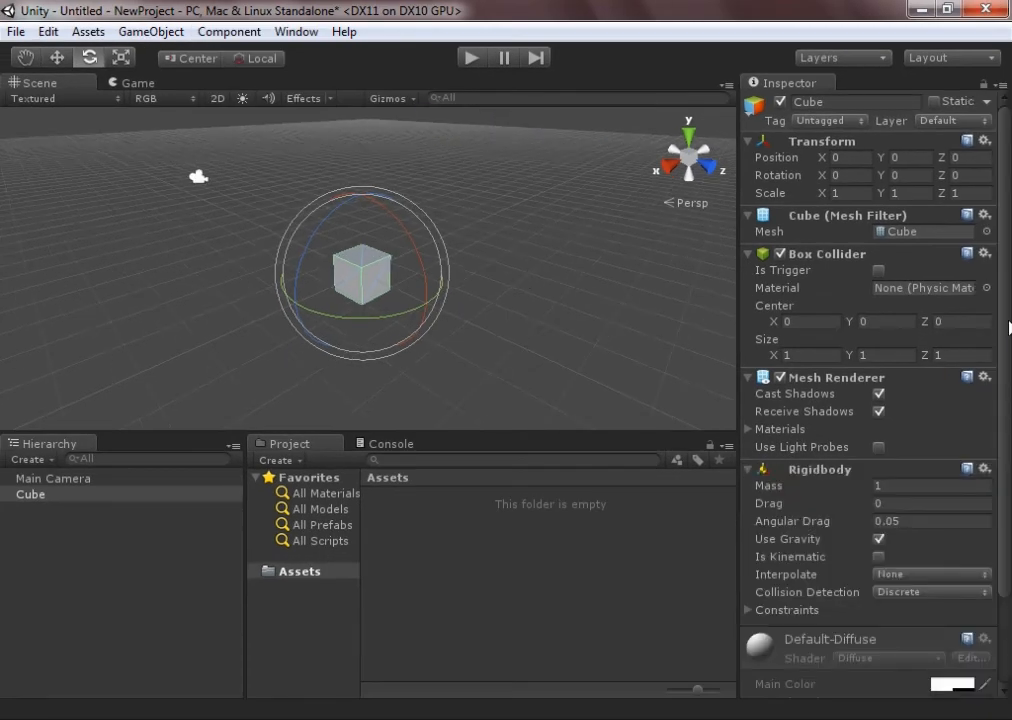
{"action": "scroll", "coordinate": [848, 425], "scroll_direction": "down", "scroll_amount": 3}
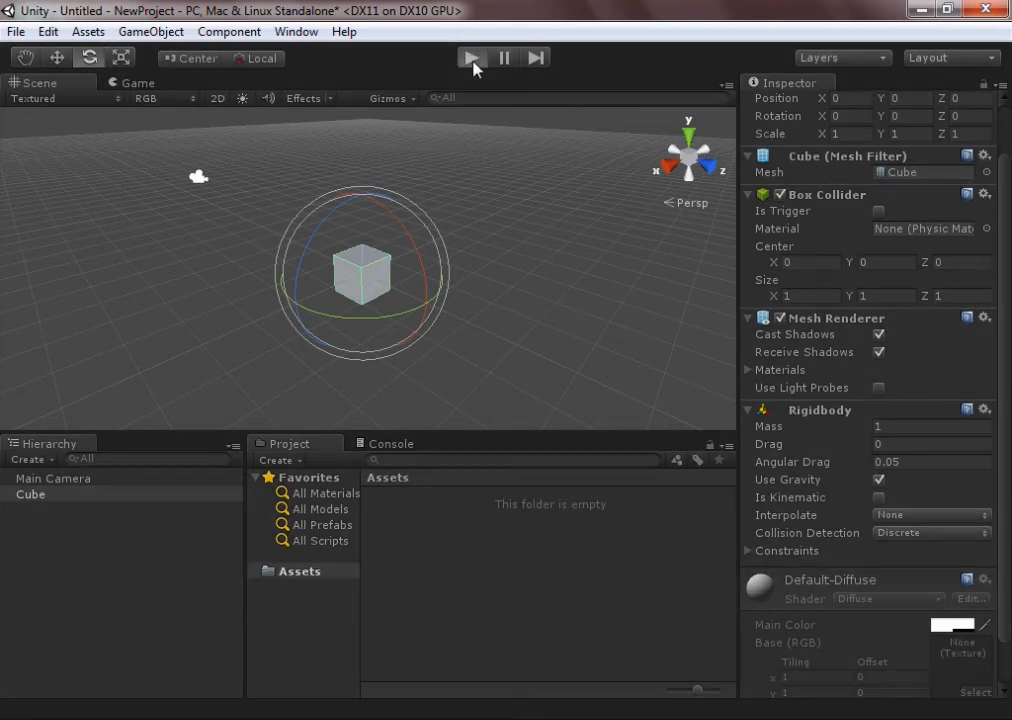
{"action": "left_click", "coordinate": [472, 59]}
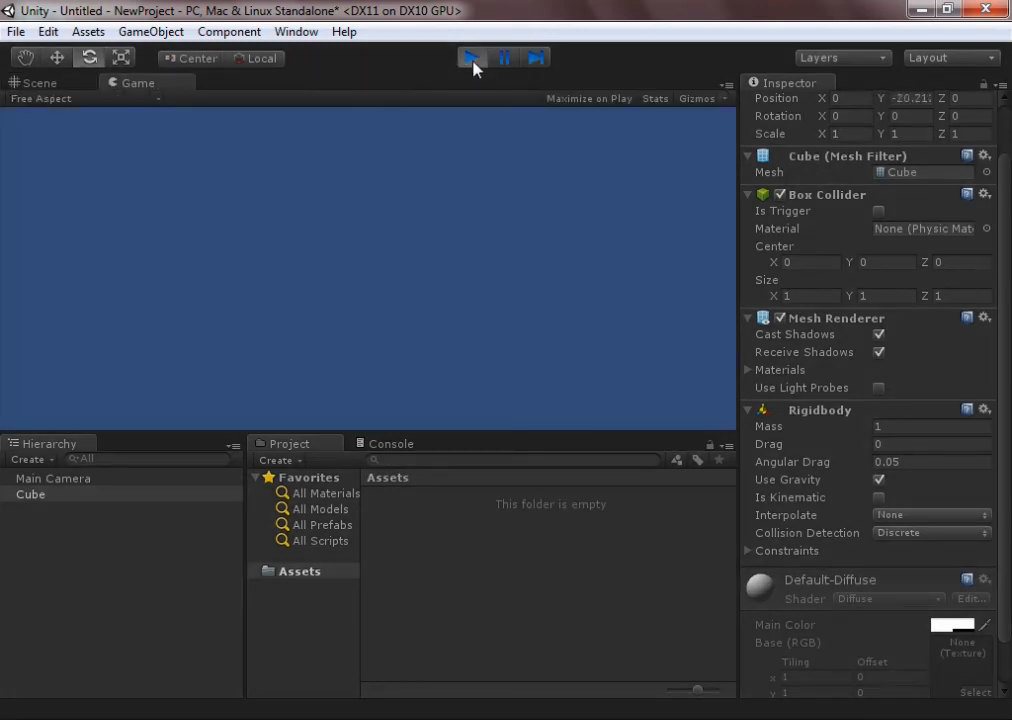
{"action": "left_click", "coordinate": [472, 59]}
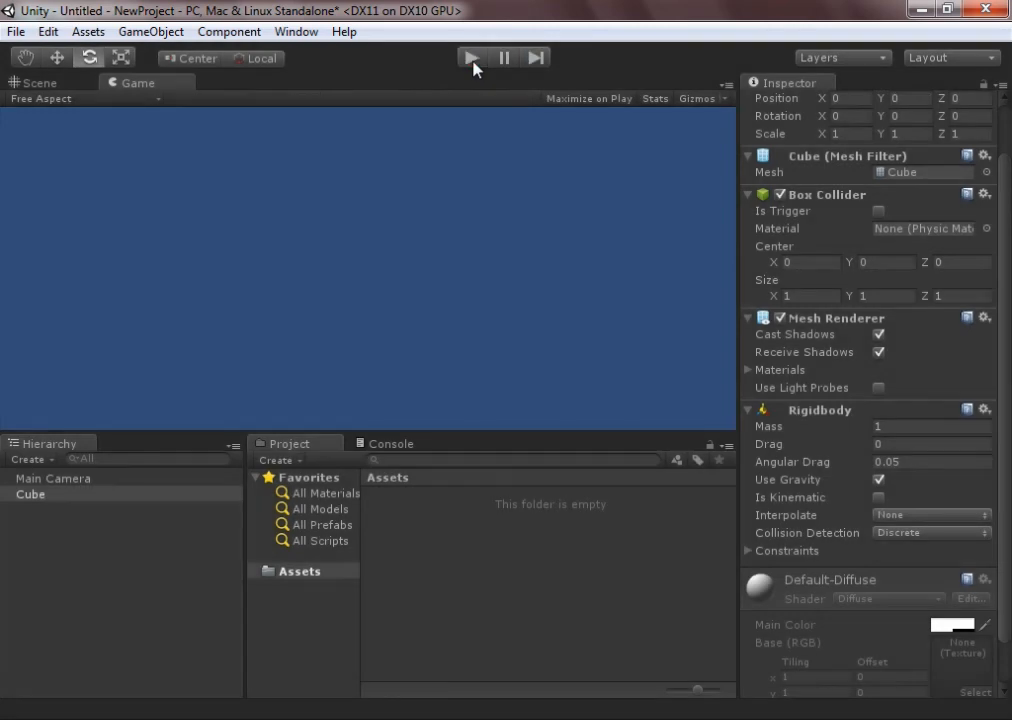
Remove the Rigidbody component from the cube, then play the scene again and stop it
{"action": "right_click", "coordinate": [834, 412]}
{"action": "left_click", "coordinate": [866, 452]}
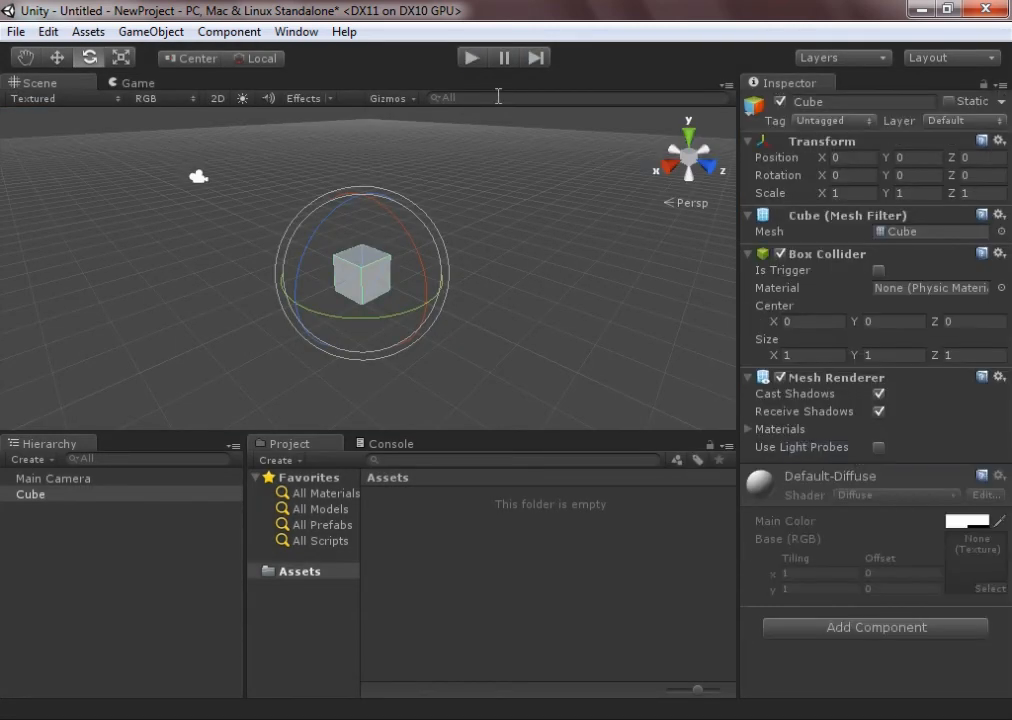
{"action": "left_click", "coordinate": [472, 59]}
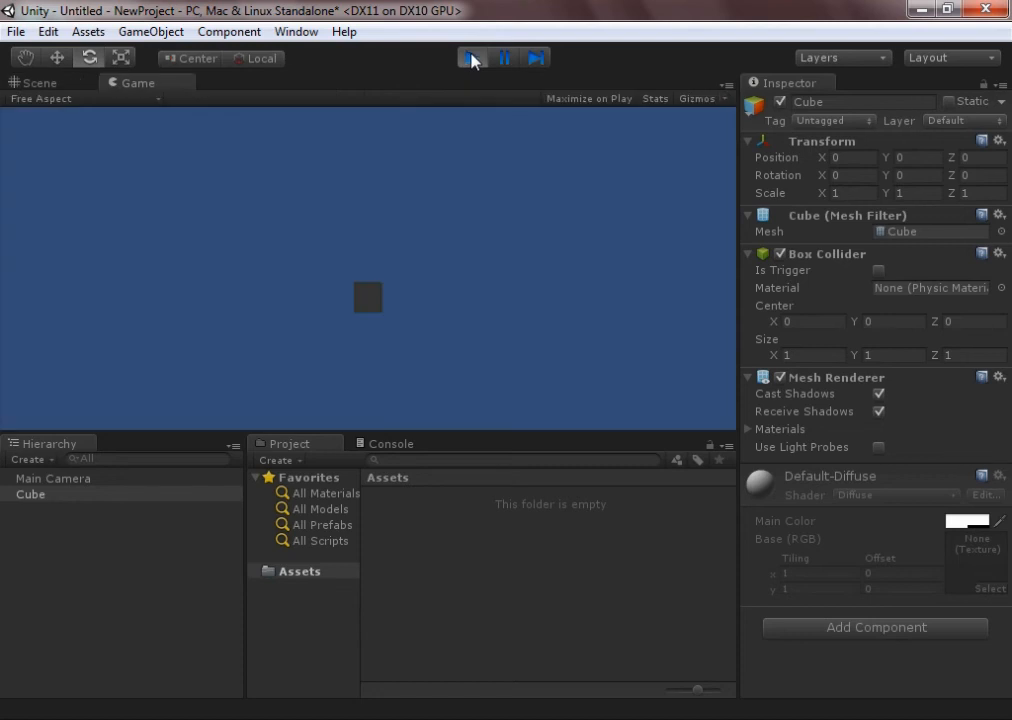
{"action": "left_click", "coordinate": [469, 60]}
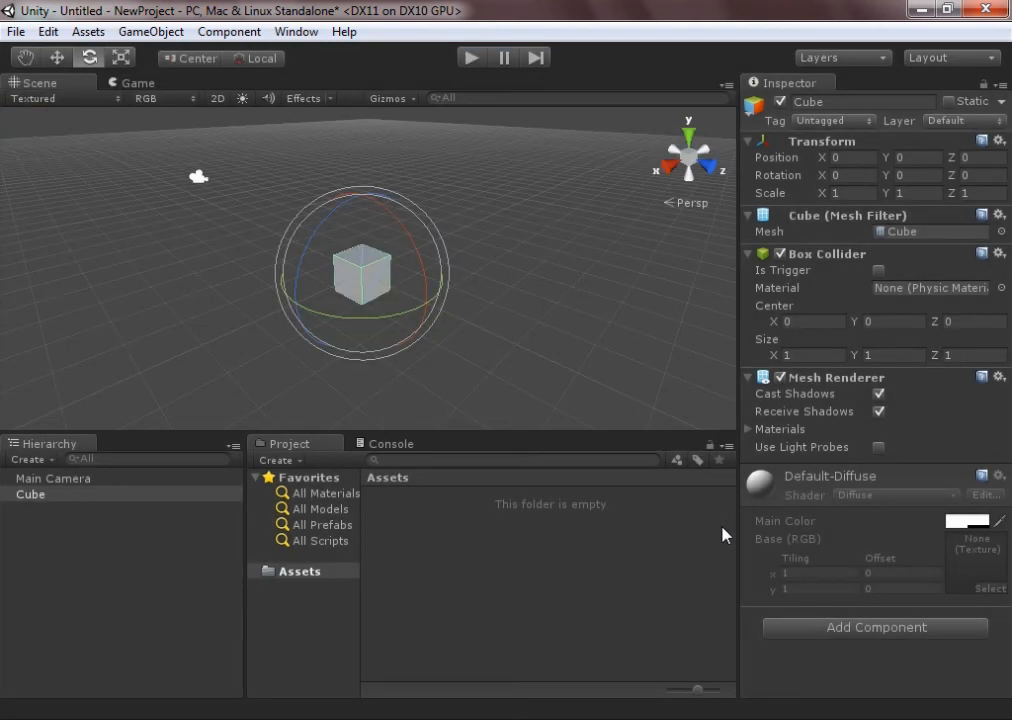